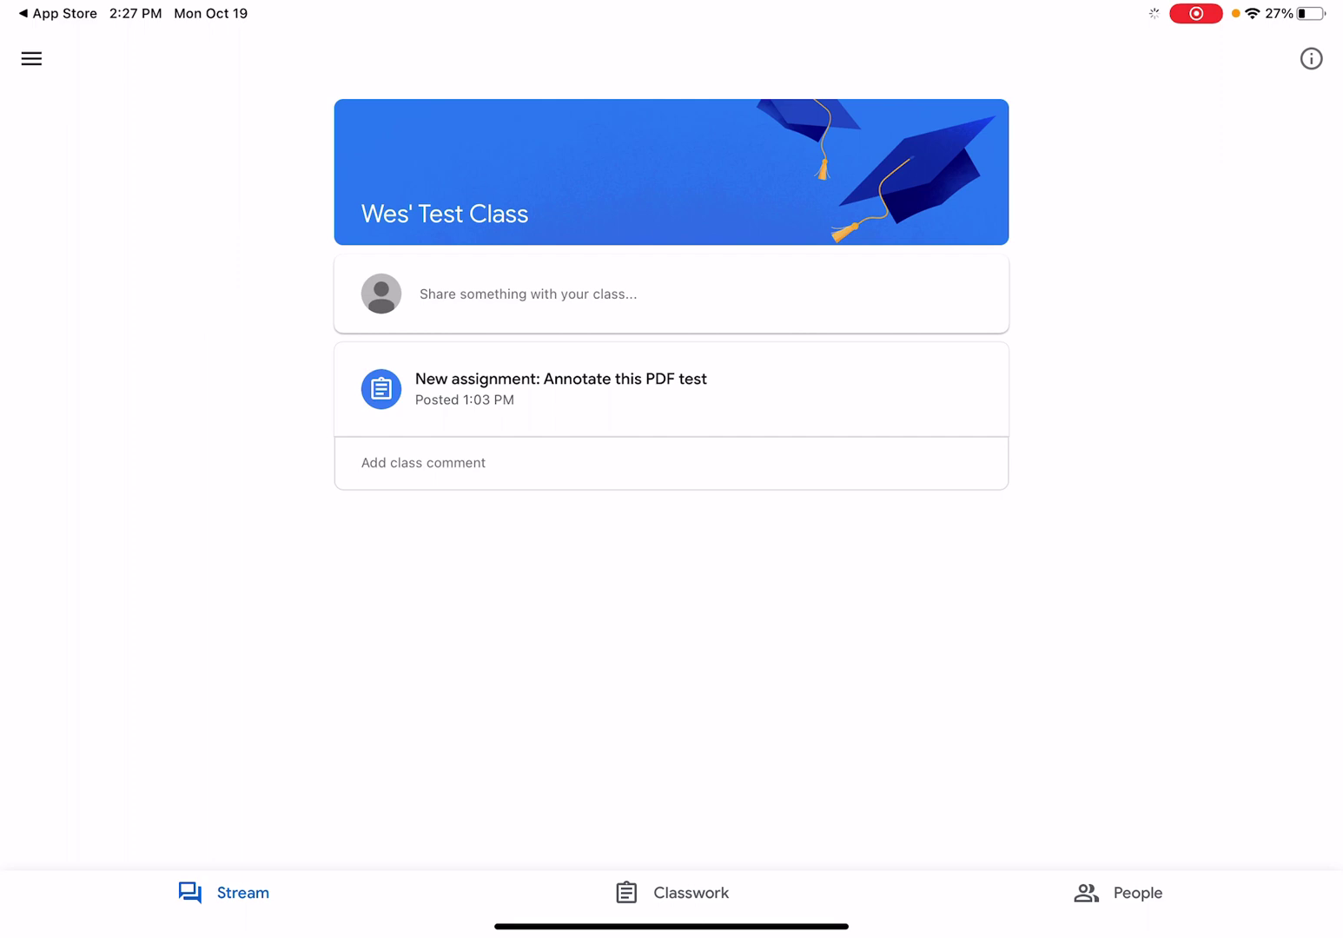
Step: Open the 'Annotate this PDF test' assignment and its attached decimals worksheet PDF from Your work
click(560, 389)
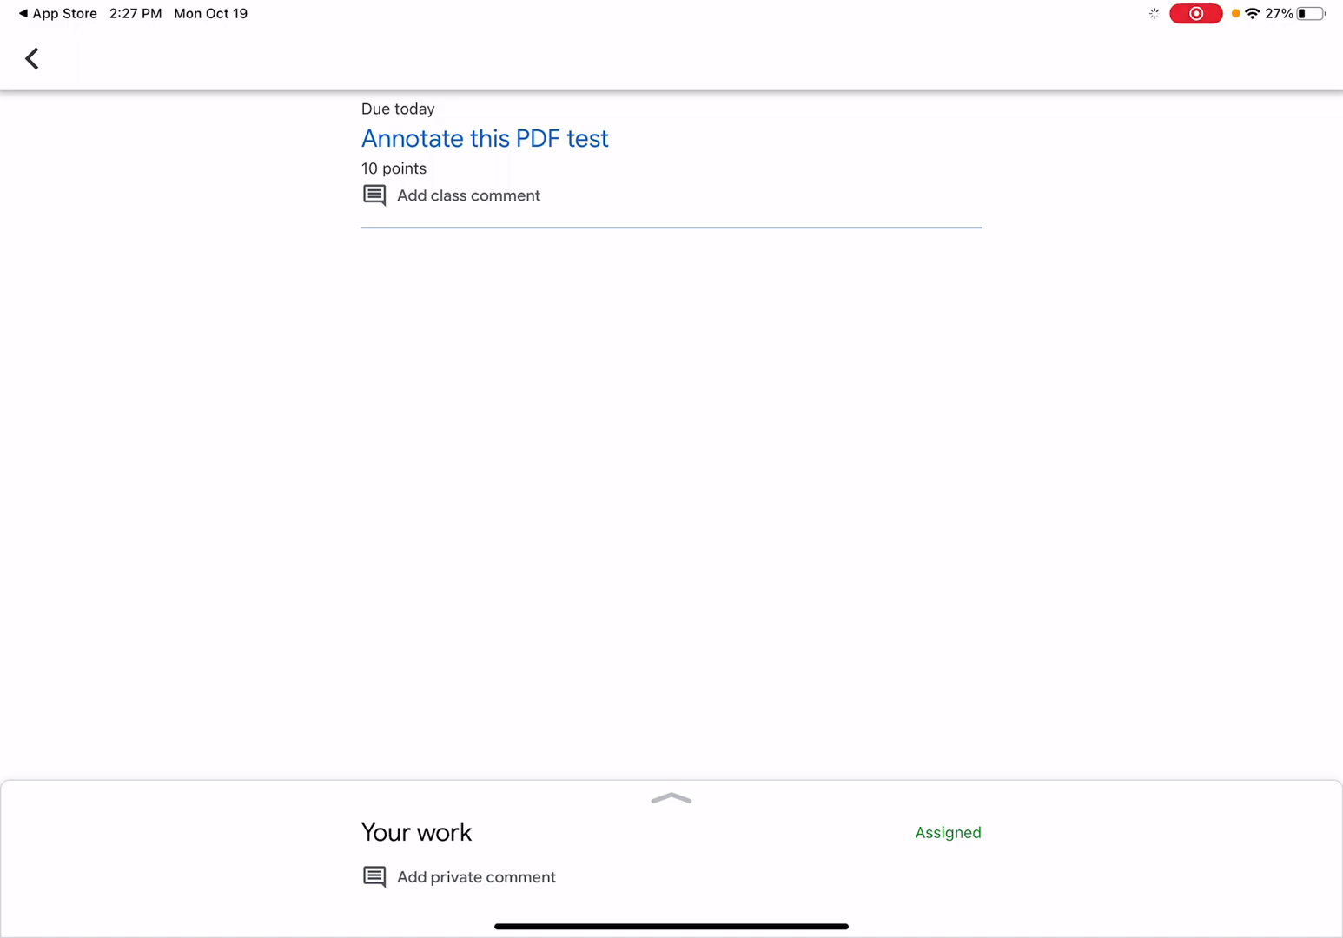
click(672, 801)
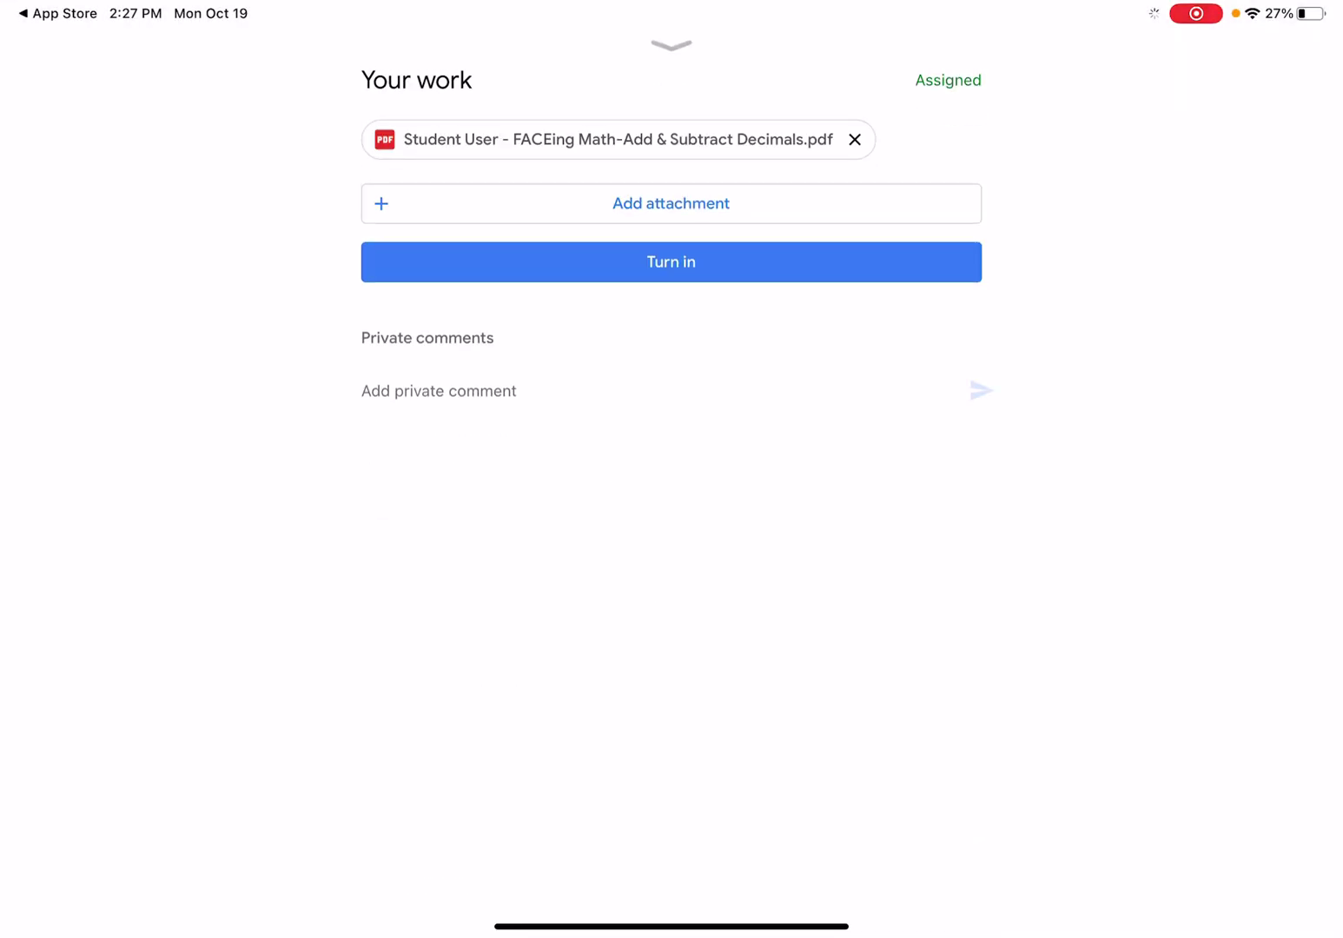
click(618, 138)
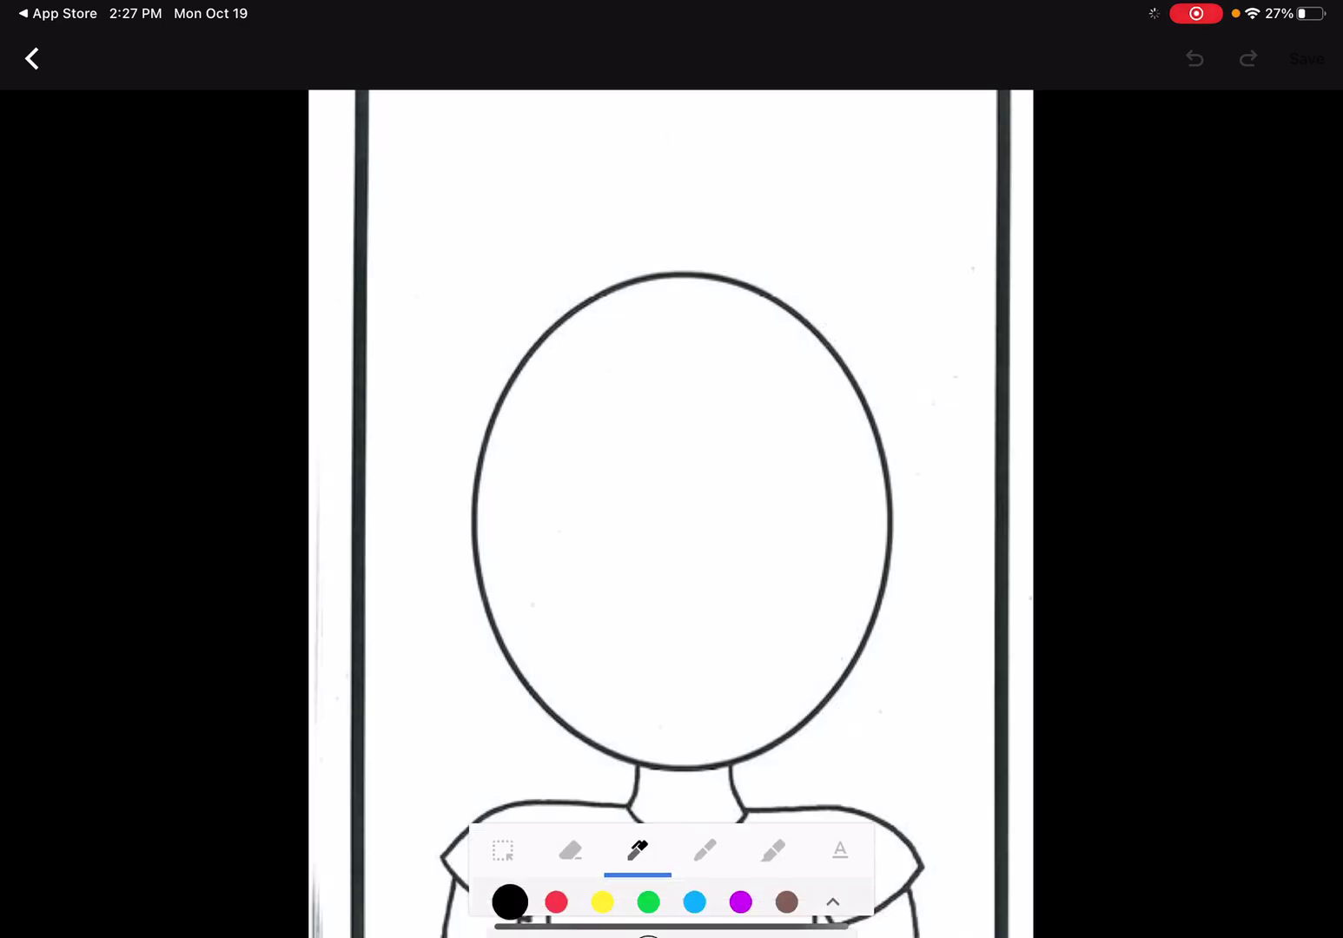
Step: Draw eyes, a nose and a smile on the face in light blue
click(637, 889)
click(694, 840)
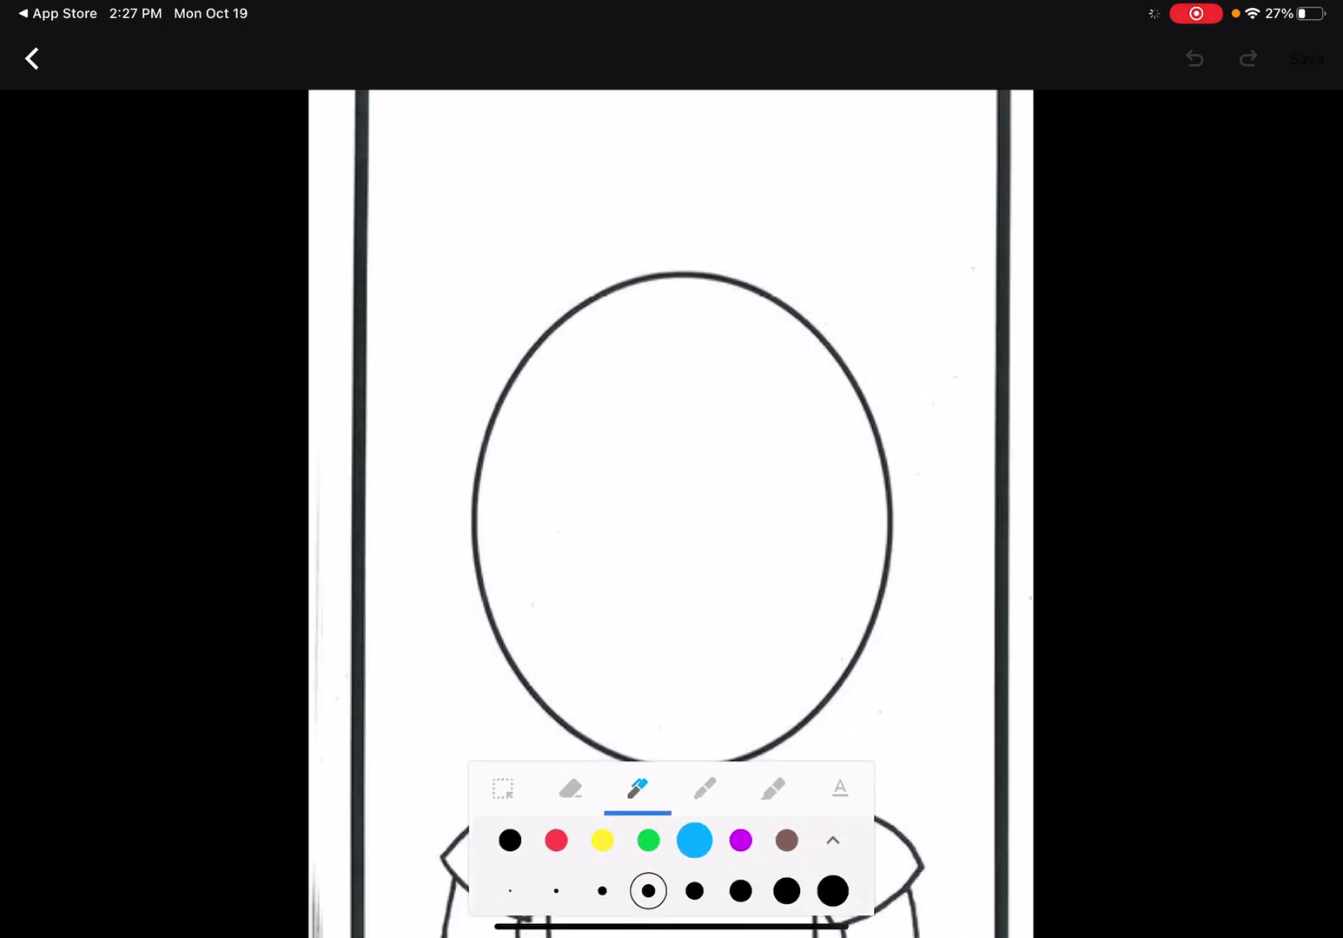
drag(616, 425, 722, 407)
drag(667, 491, 677, 474)
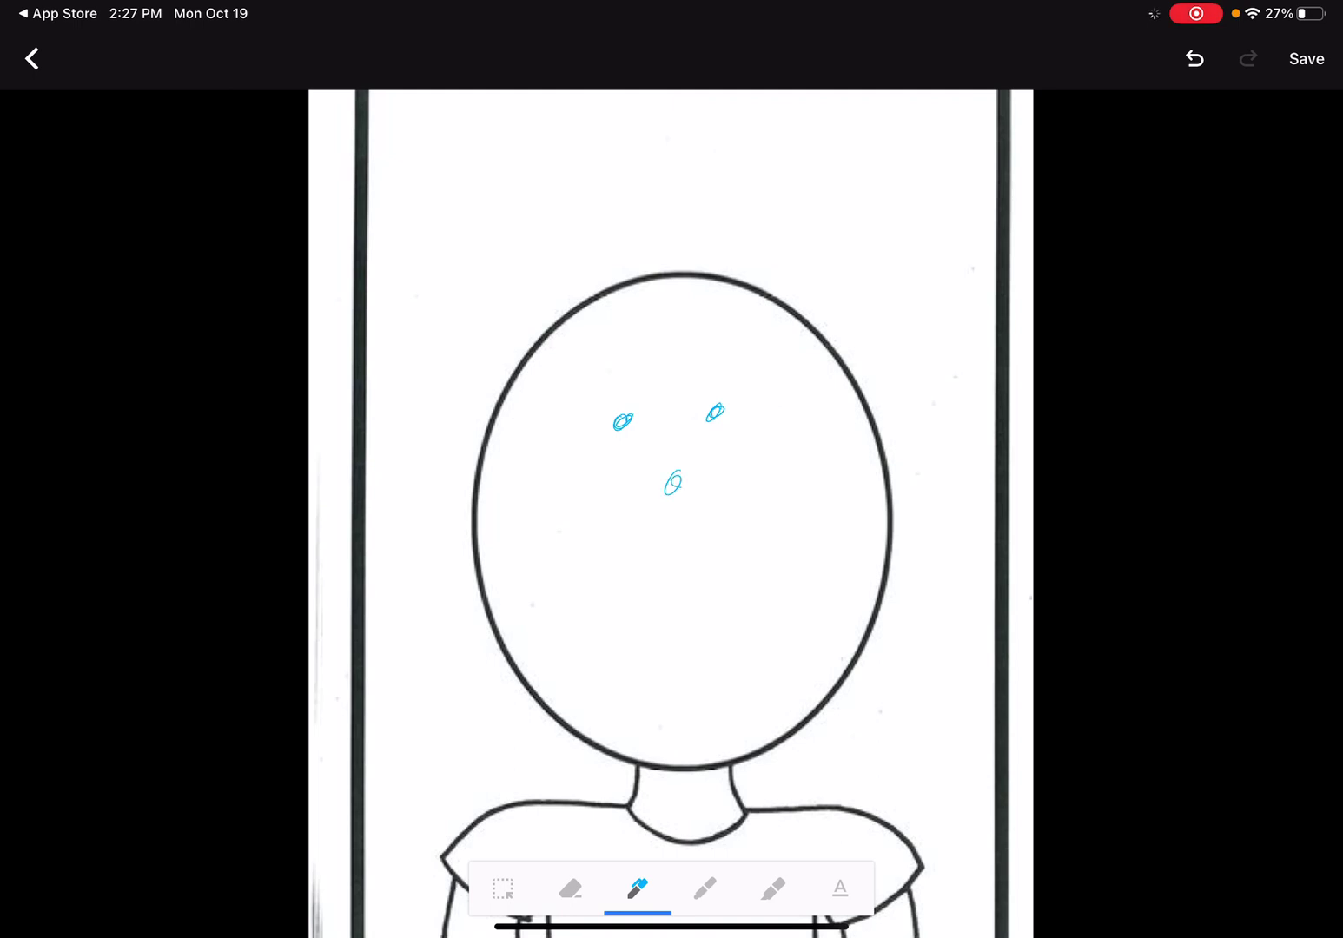
drag(625, 564, 751, 521)
Step: Write the sum 2 + 2 = 4 in purple to the right of the head
click(637, 889)
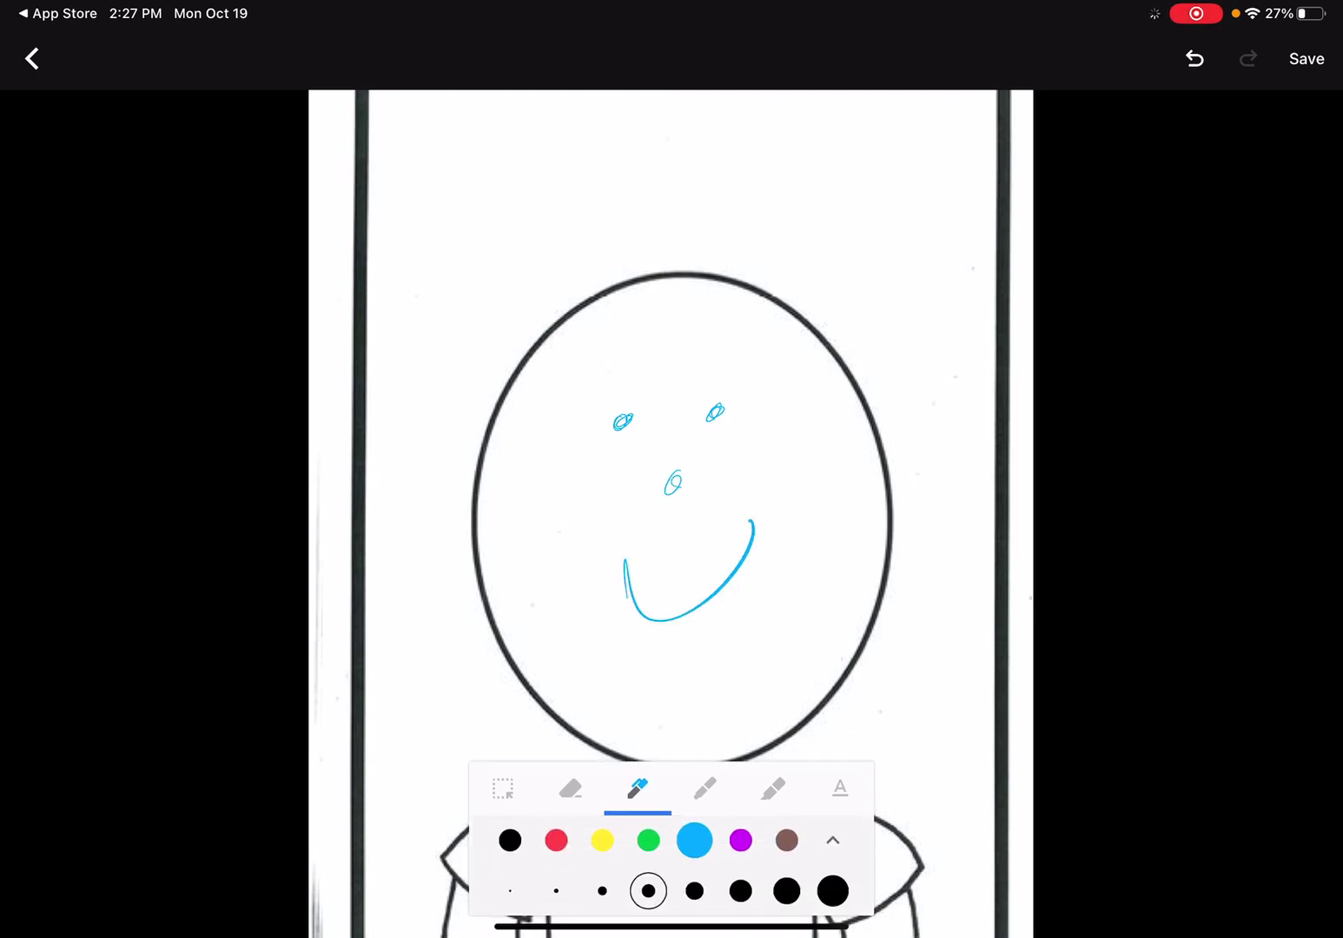
click(740, 839)
mouse_move(916, 357)
mouse_down()
mouse_move(953, 389)
mouse_move(911, 454)
mouse_move(922, 426)
mouse_move(970, 457)
mouse_up()
drag(908, 493, 1000, 457)
mouse_move(940, 512)
mouse_down()
mouse_move(968, 531)
mouse_move(966, 575)
mouse_up()
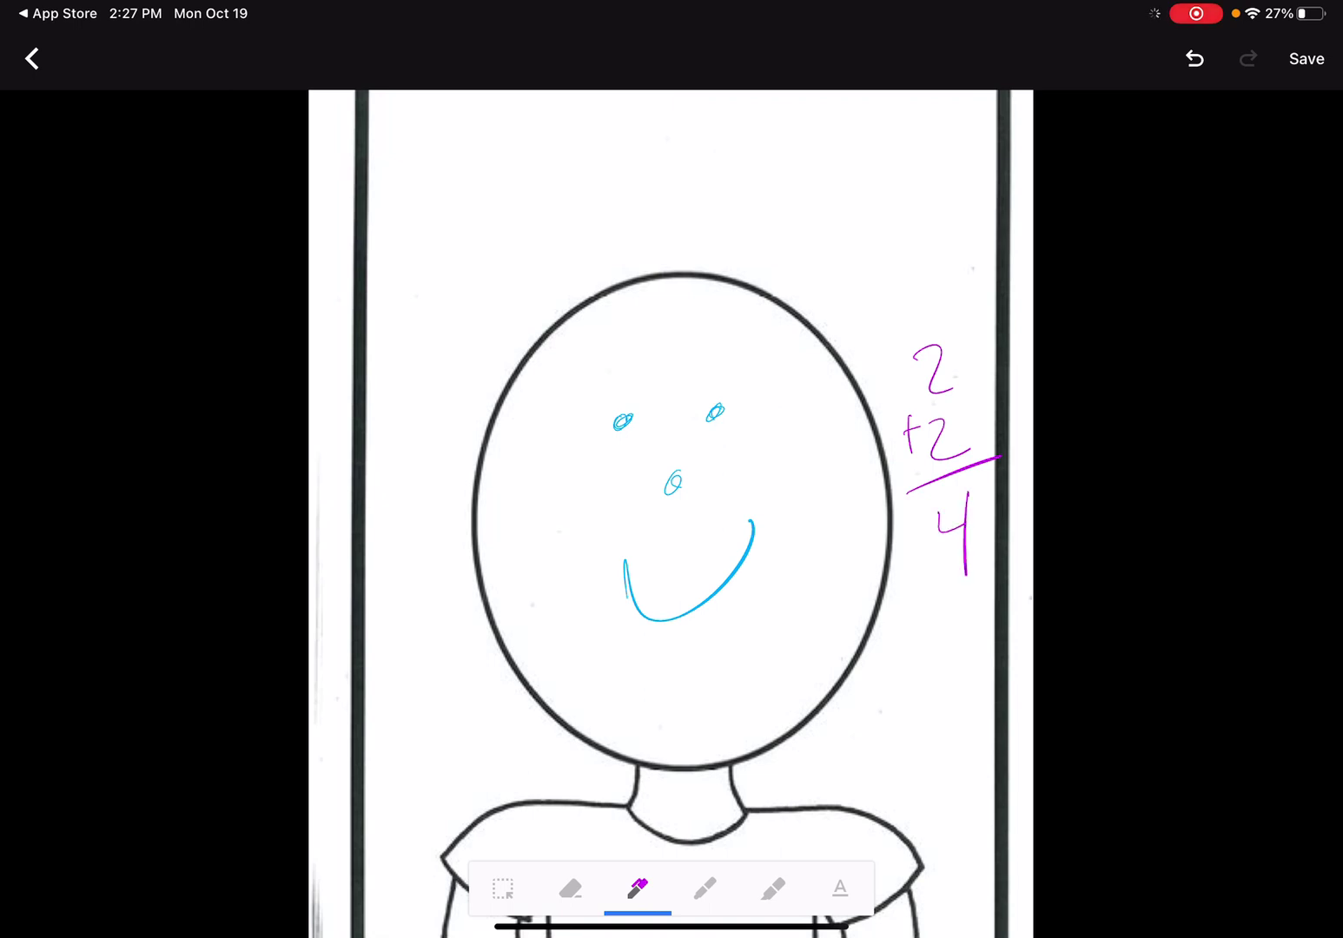
Step: Save the annotated worksheet PDF with its drawings
click(1307, 59)
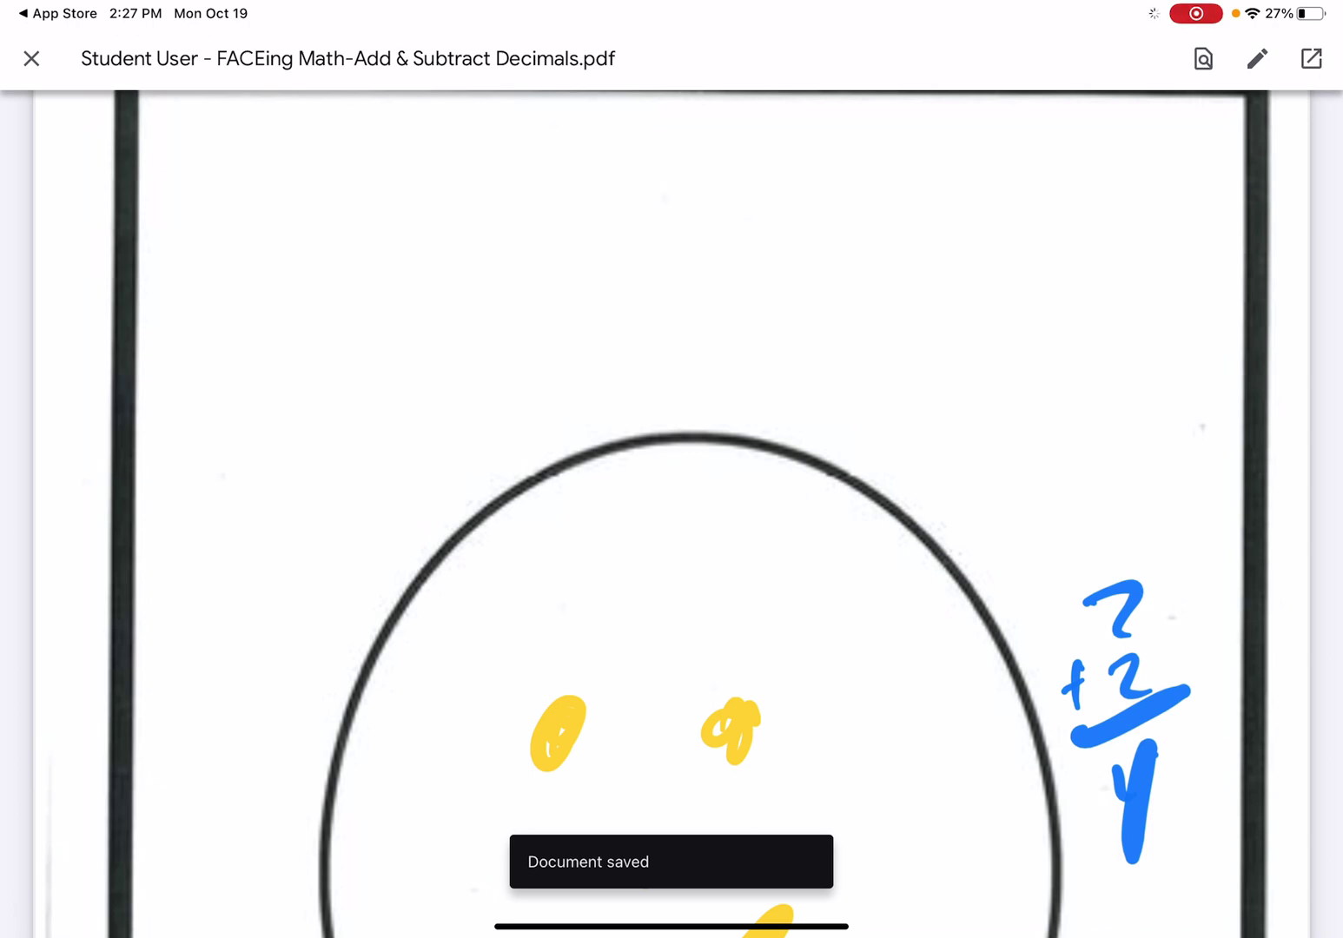
Step: Close the PDF viewer and turn in the assignment, confirming in the dialog
click(32, 59)
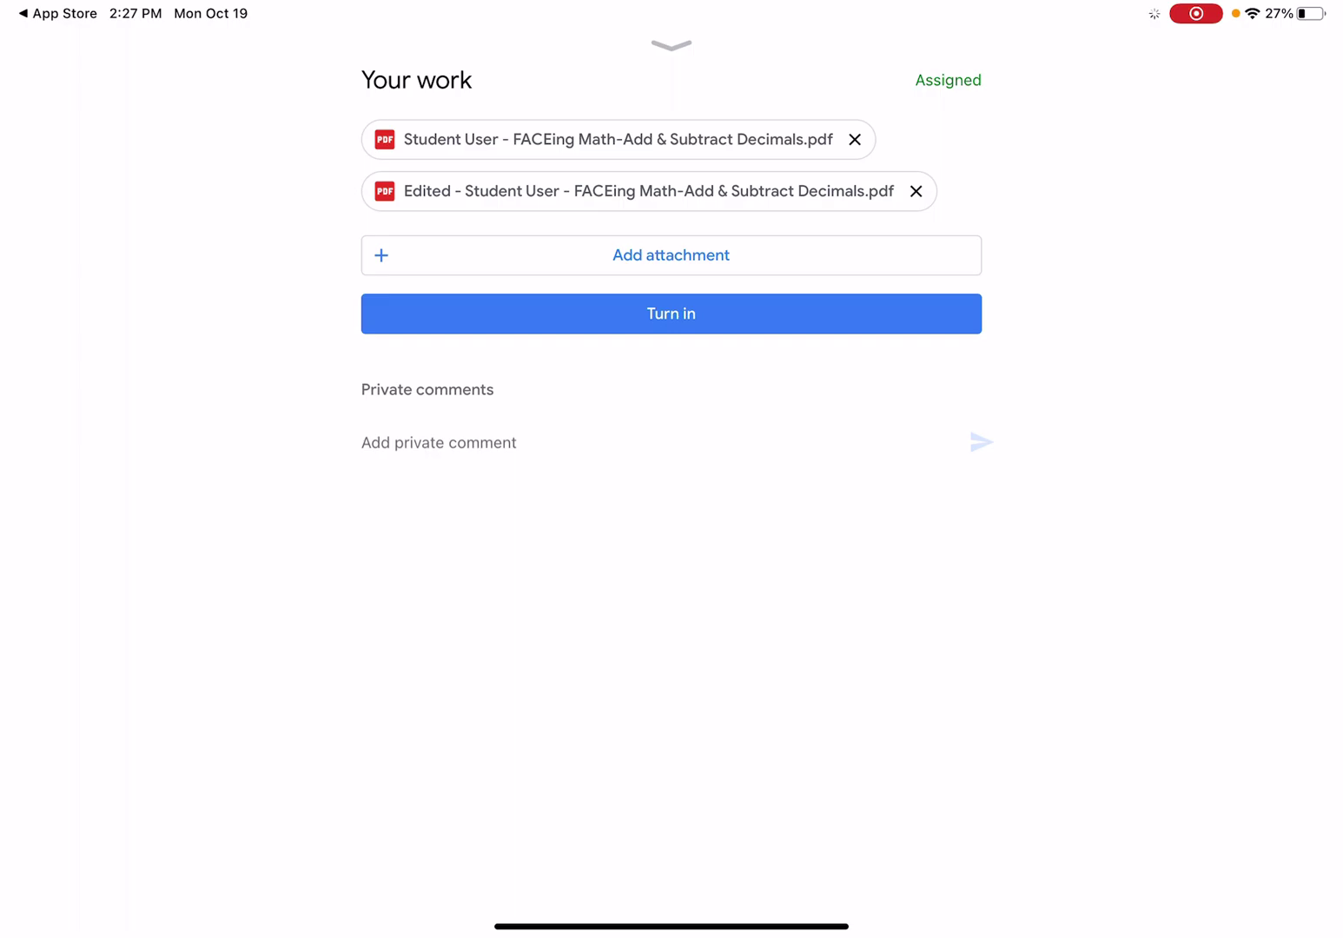
click(672, 315)
click(768, 530)
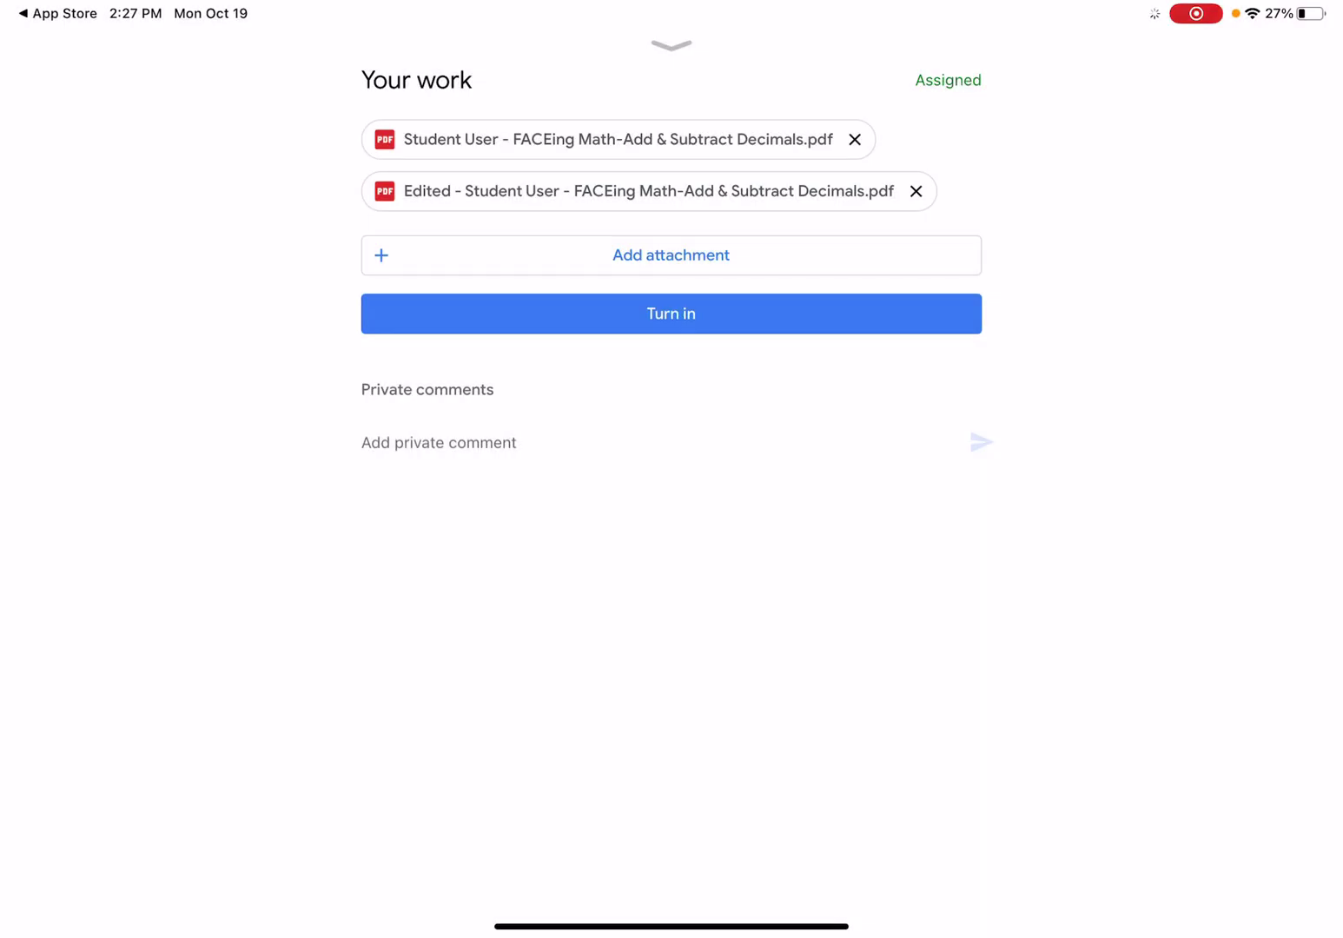